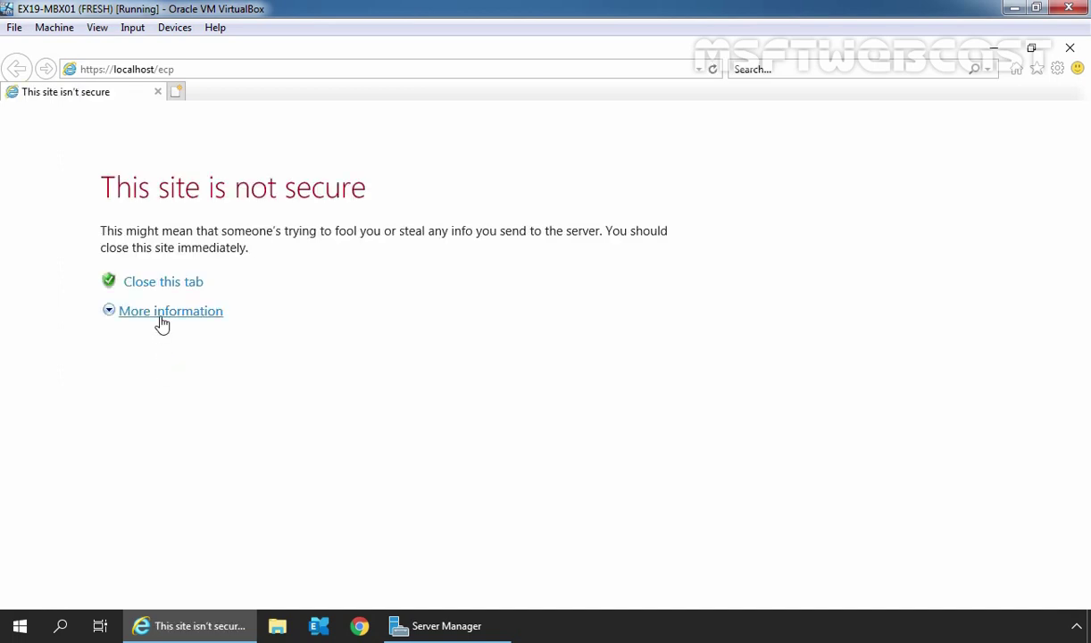
- Proceed past the certificate error and sign in as administrator to reach the 34-mailbox list
left_click(161, 318)
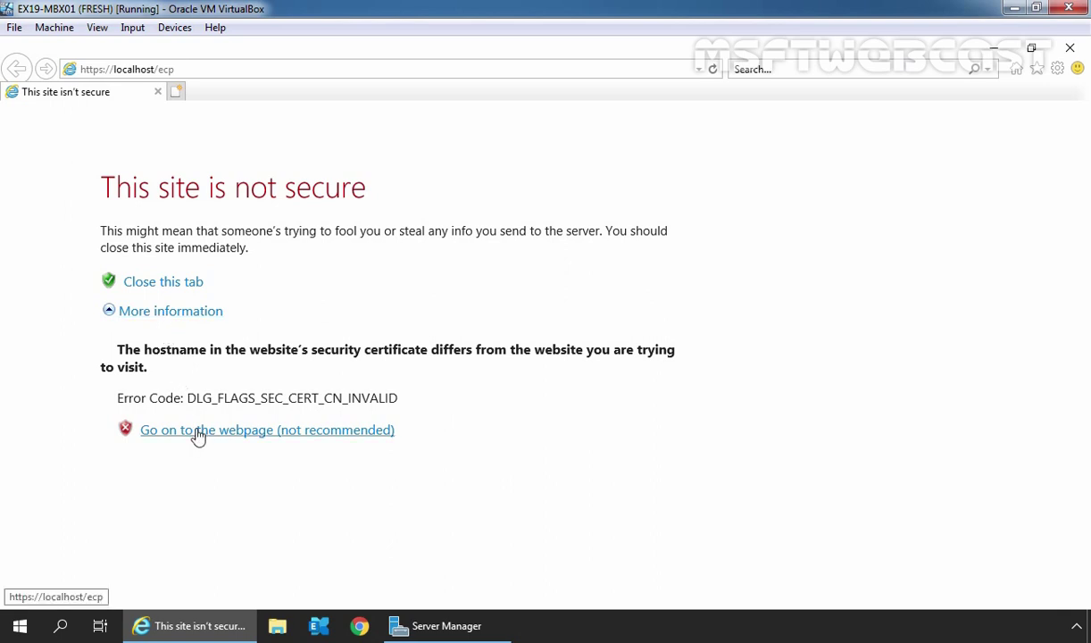
left_click(198, 430)
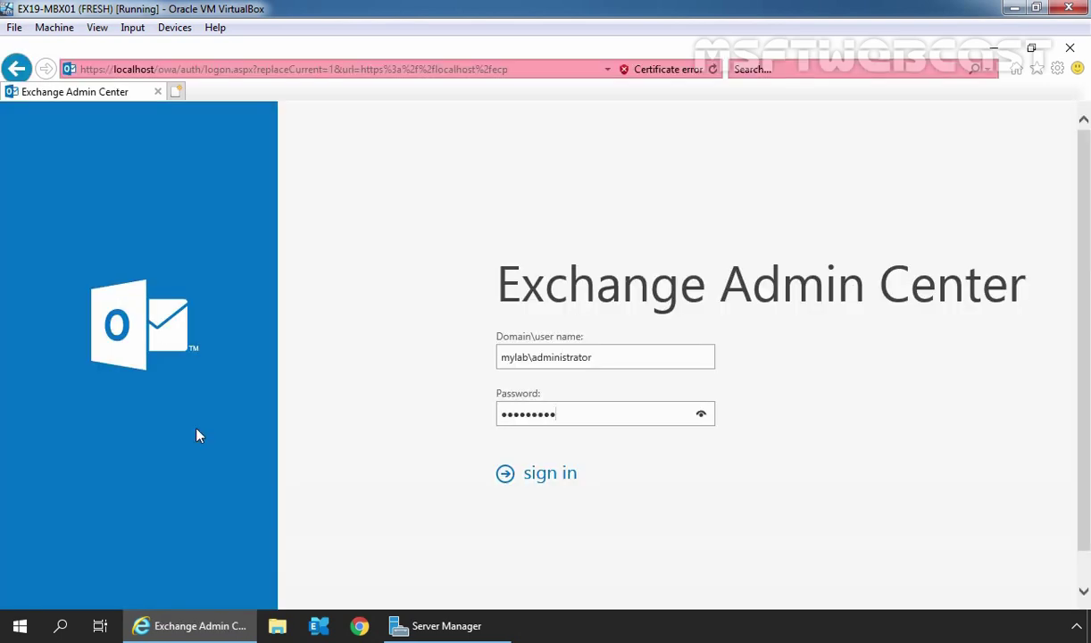
left_click(546, 478)
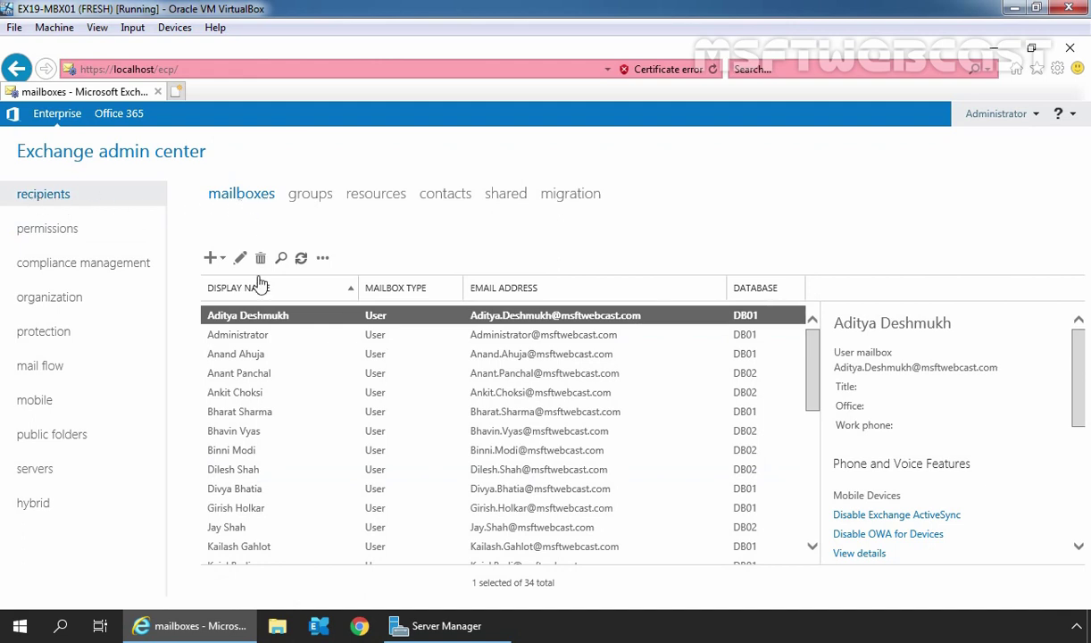
- Check the user's mailbox is absent from the shared list, then launch the Exchange Management Shell
left_click(235, 432)
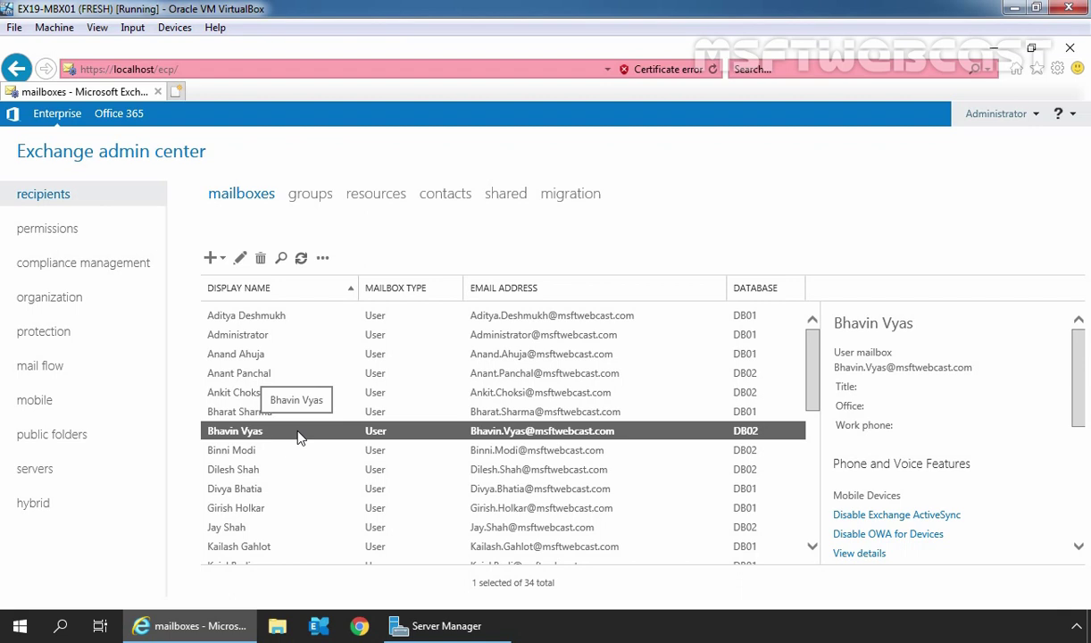
left_click(505, 195)
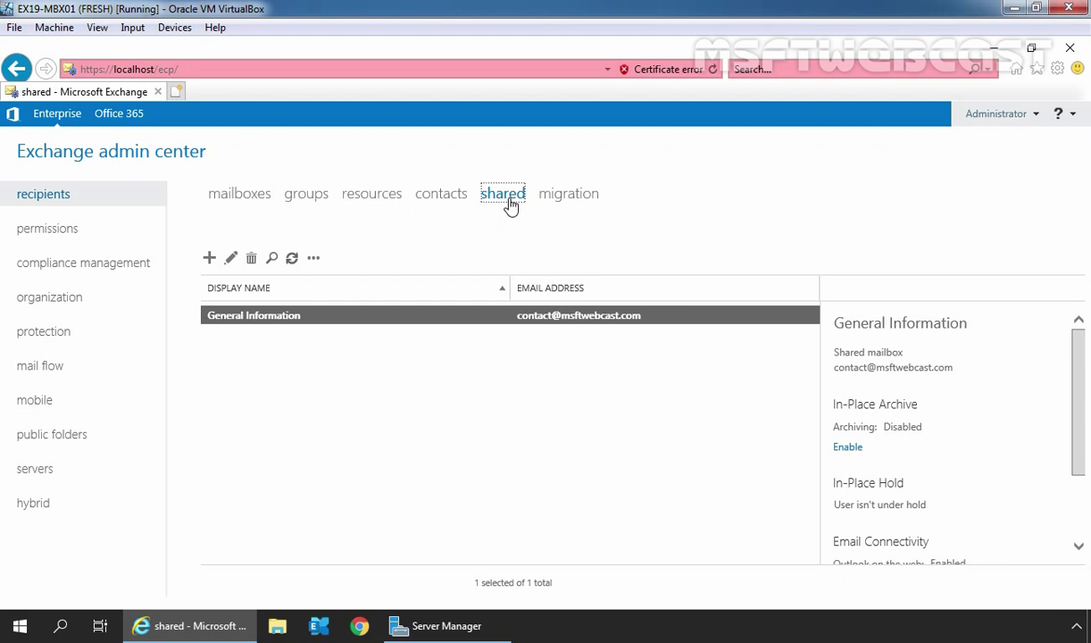
left_click(231, 200)
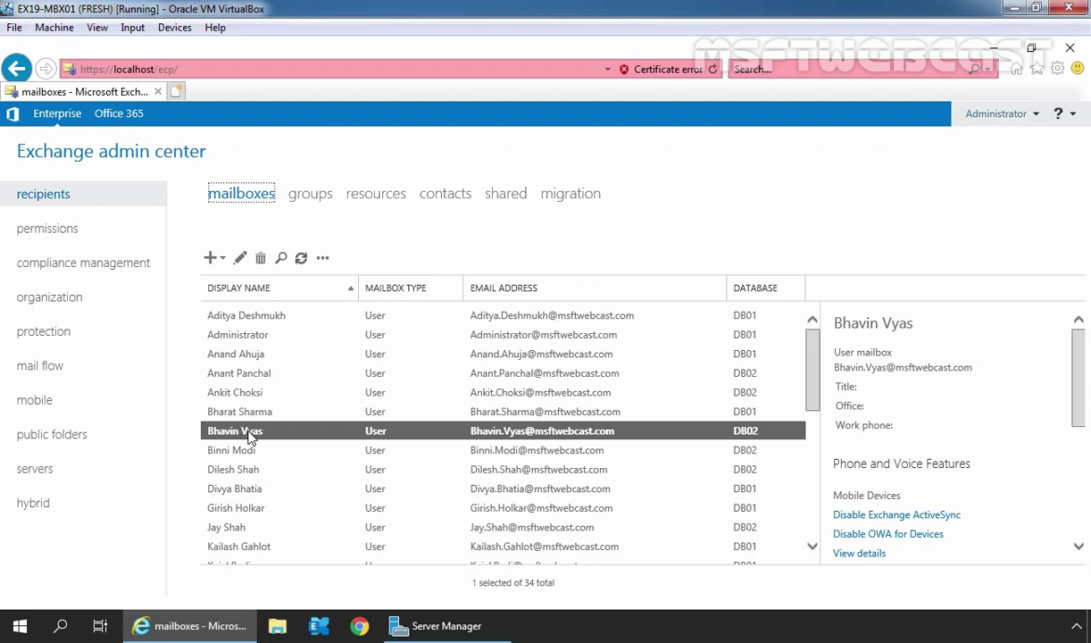
left_click(319, 626)
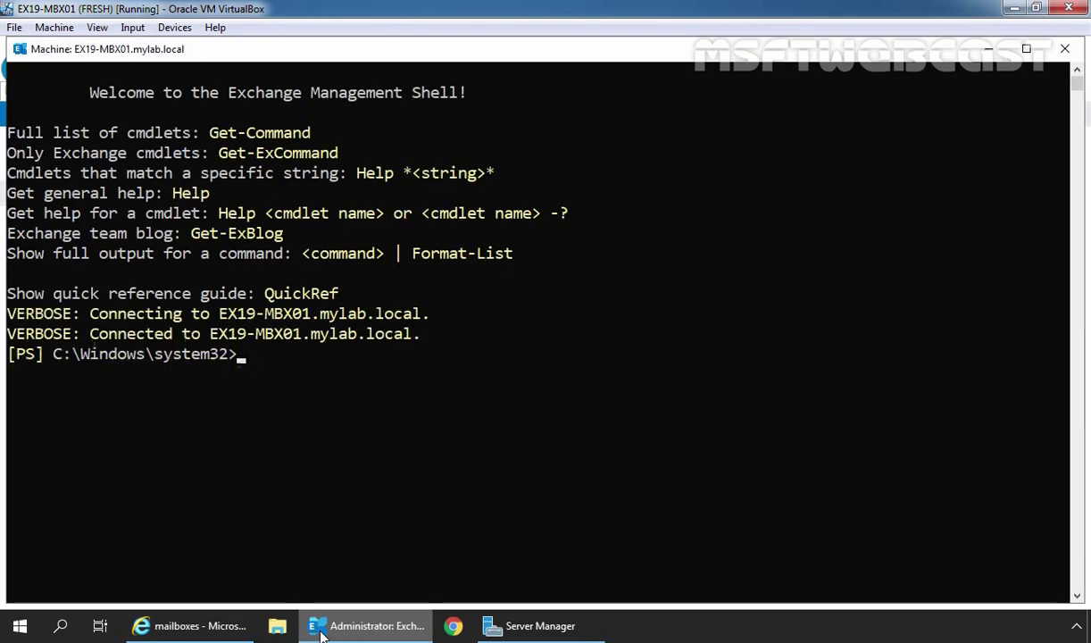
- Maximize the shell, move to the C:\ root with cd\, and clear the screen with cls
left_click(1026, 49)
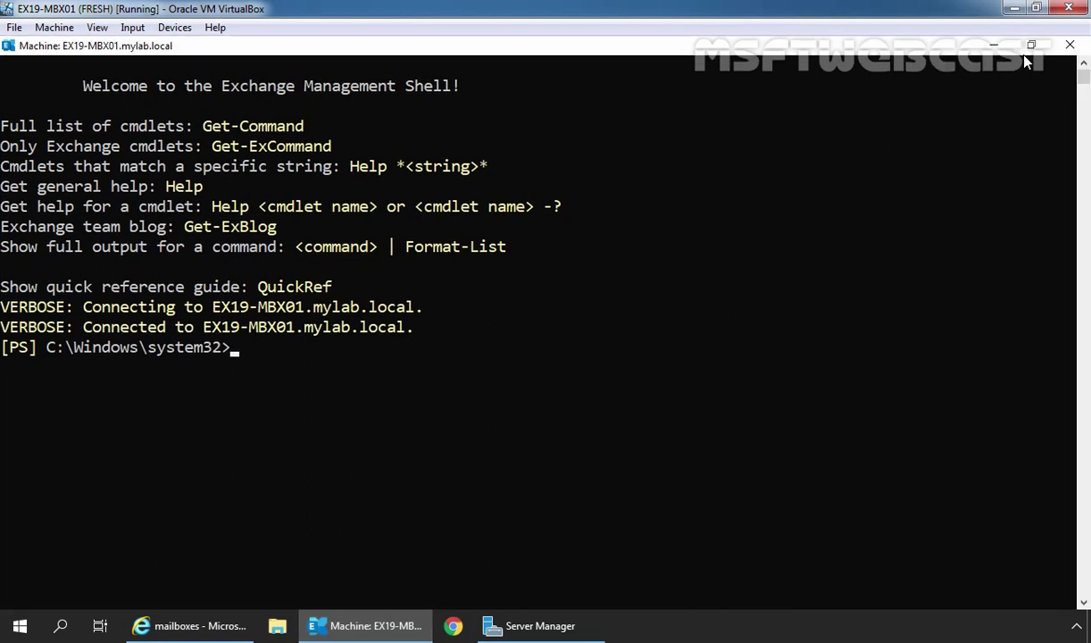
type("cd\\")
key("Return")
type("cls")
key("Return")
key("Return")
key("Return")
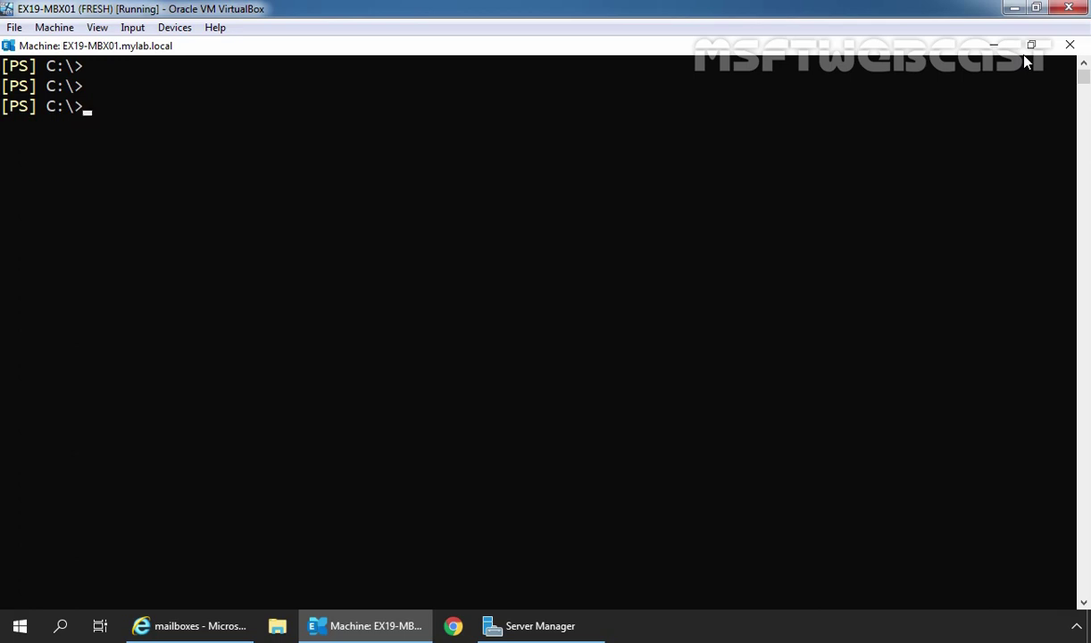
- Run Set-Mailbox with the user's identity and -Type shared to convert the mailbox
type("set-mail")
key("Tab")
type("-is")
key("Tab")
key("Tab")
key("Tab")
key("Tab")
key("Tab")
key("Tab")
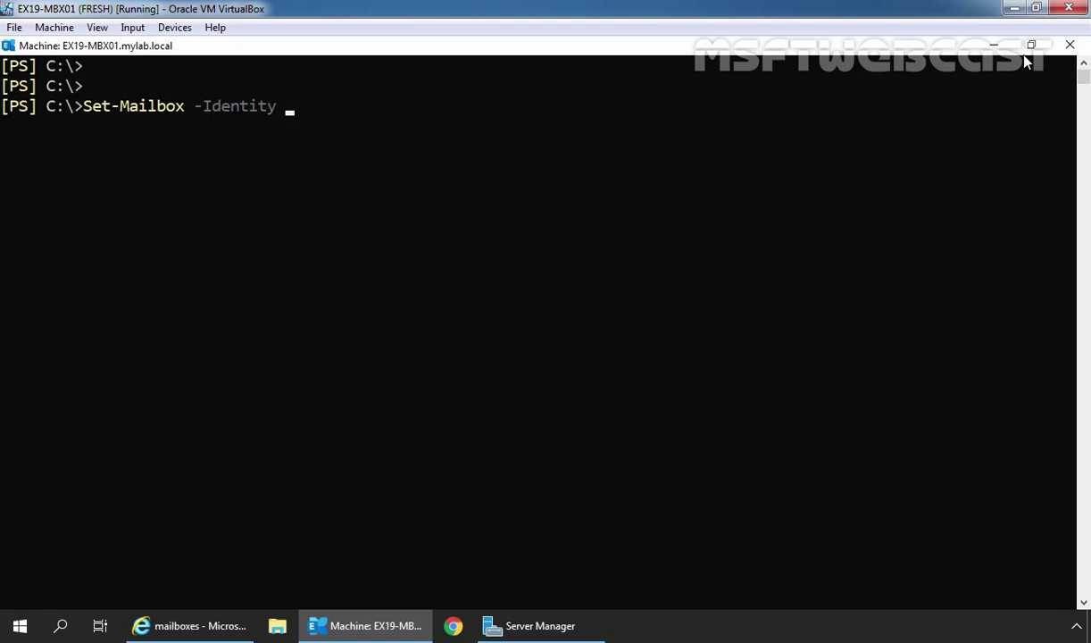
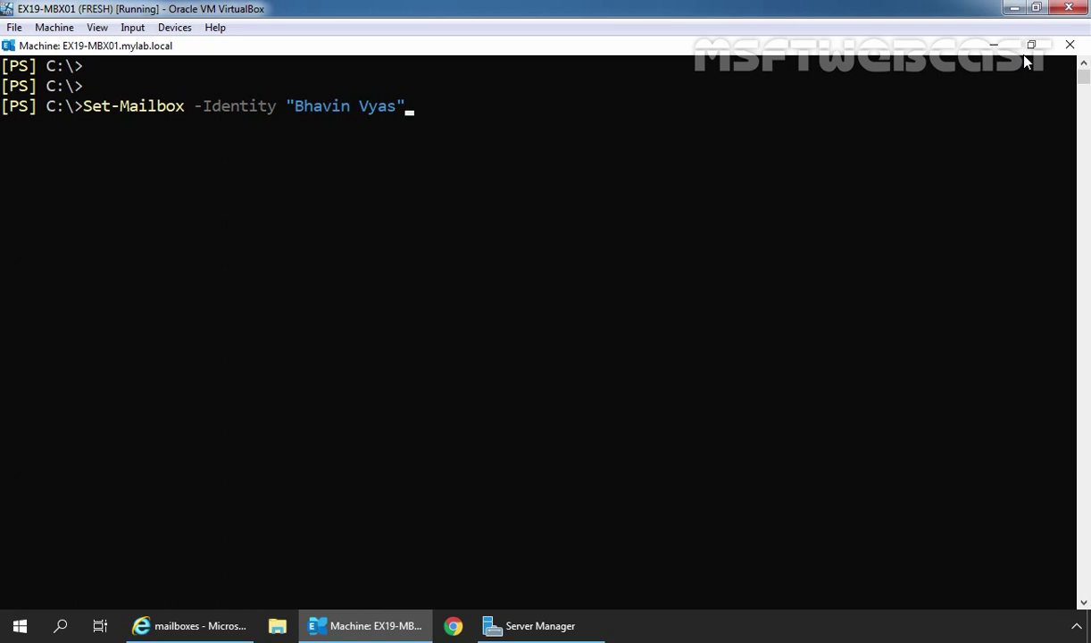
type(" -ty")
key("Tab")
type("shared")
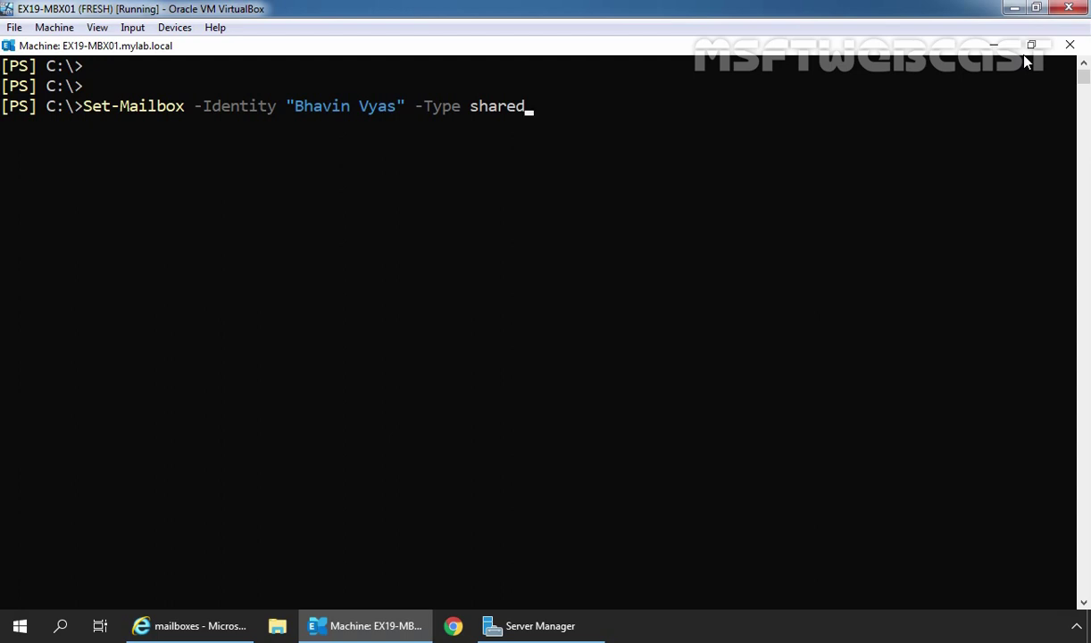
key("Return")
key("Return")
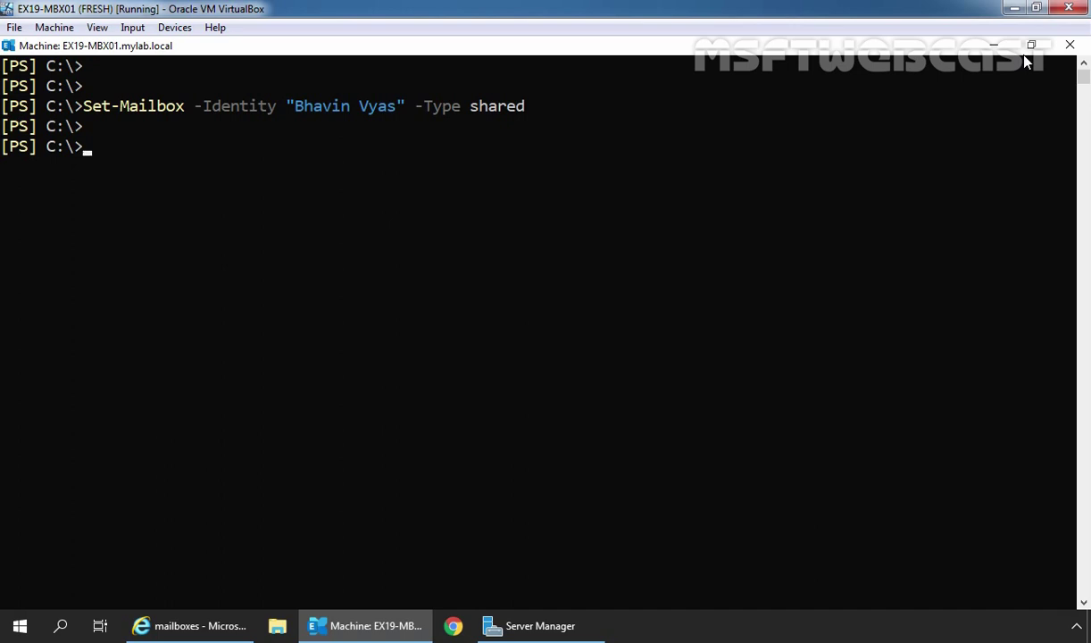
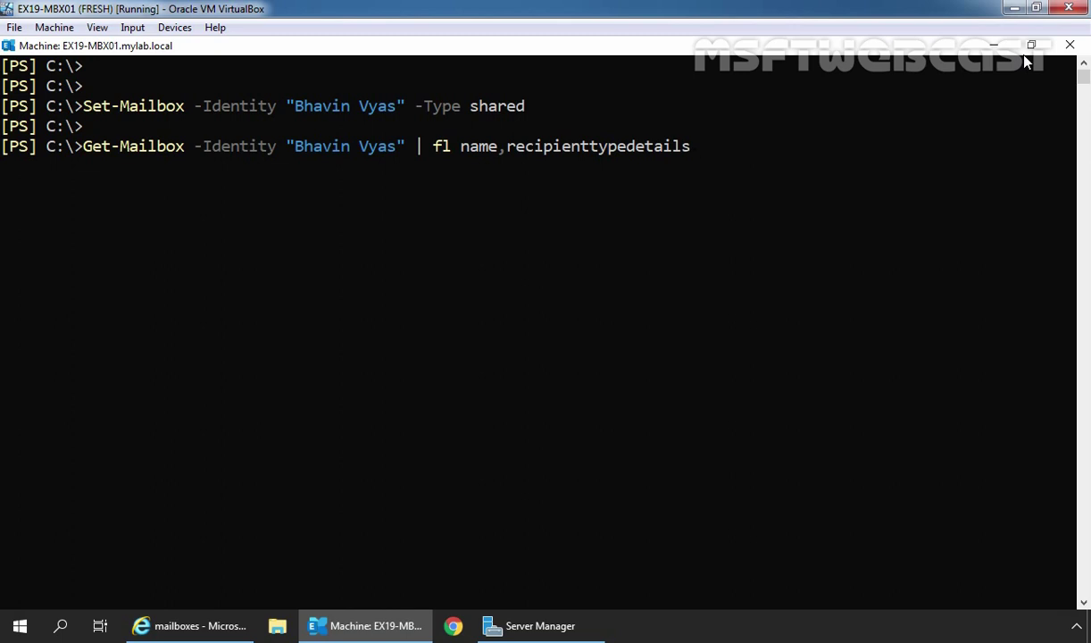
- Run Get-Mailbox for the user piped to fl name,recipienttypedetails, showing SharedMailbox
key("Return")
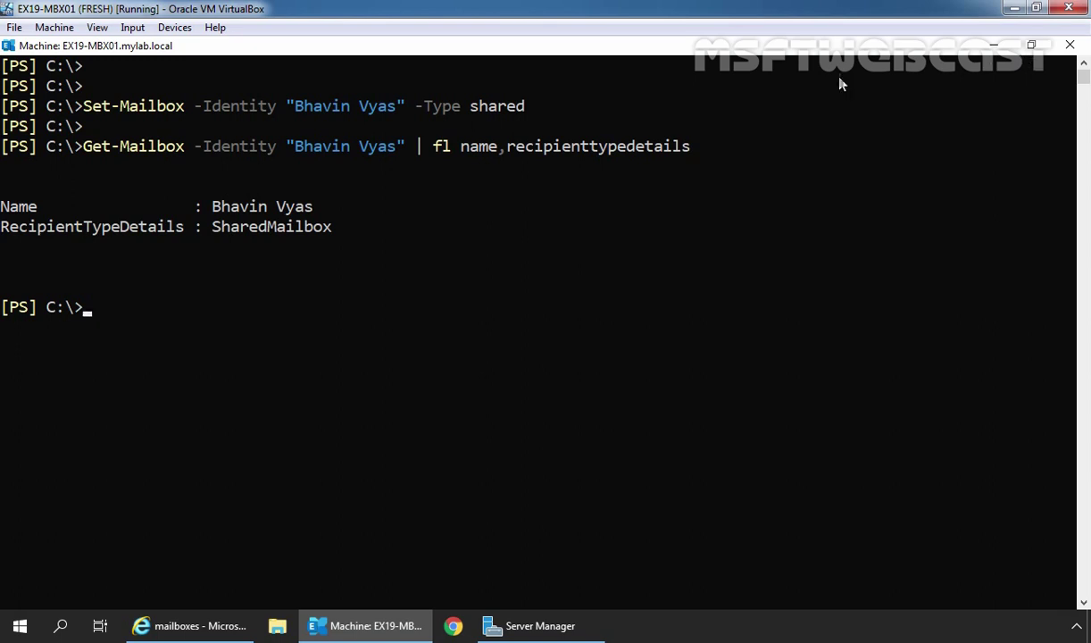
- Refresh the shared mailboxes list and select the converted mailbox alongside General Information
left_click(202, 629)
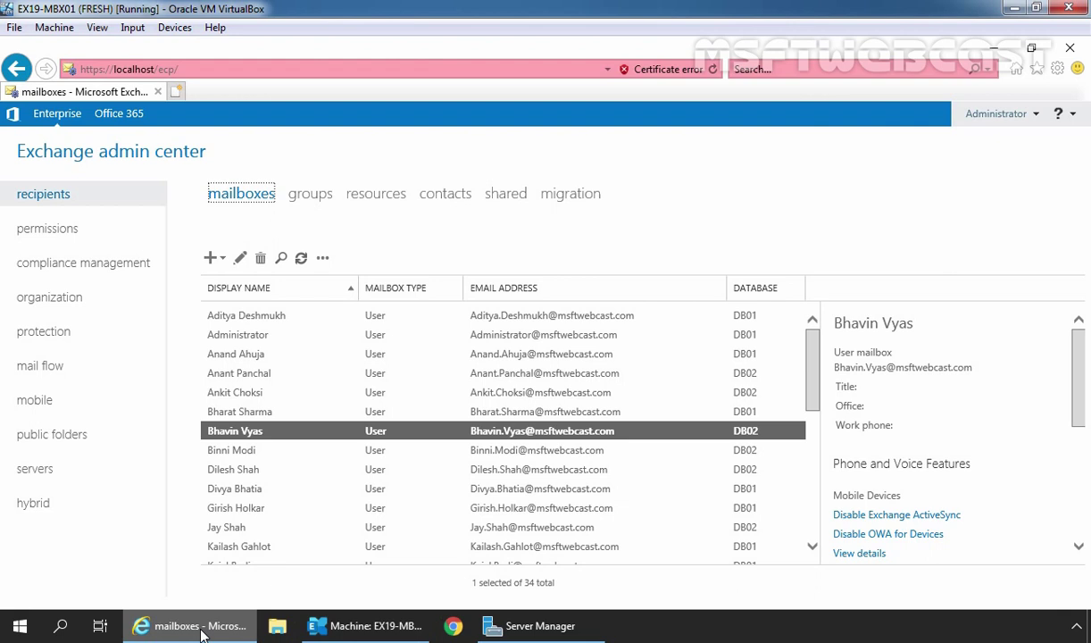
left_click(301, 258)
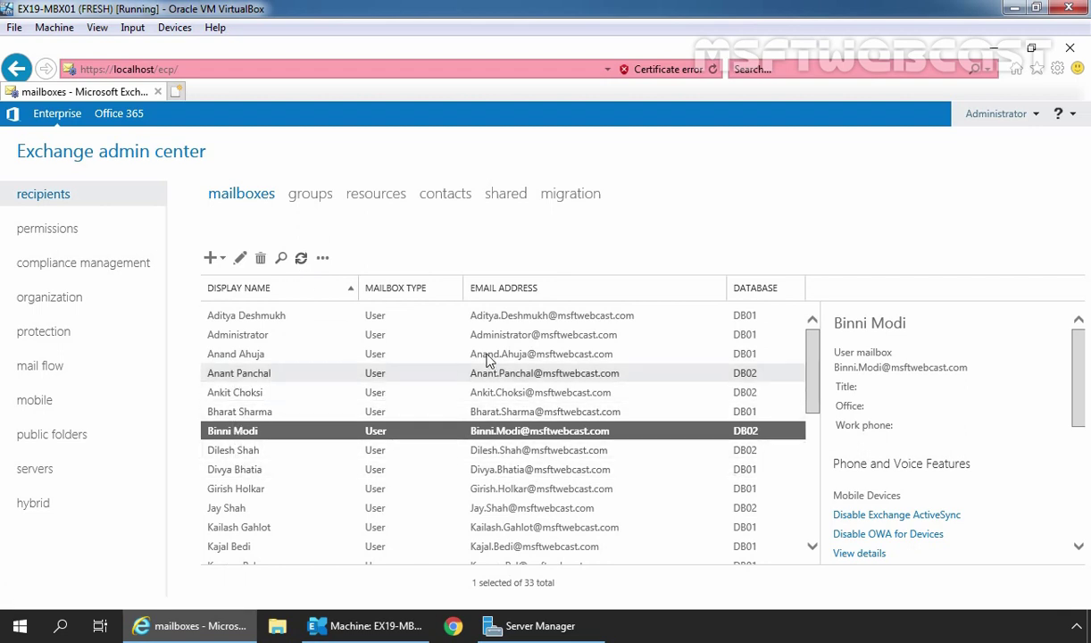
left_click(506, 198)
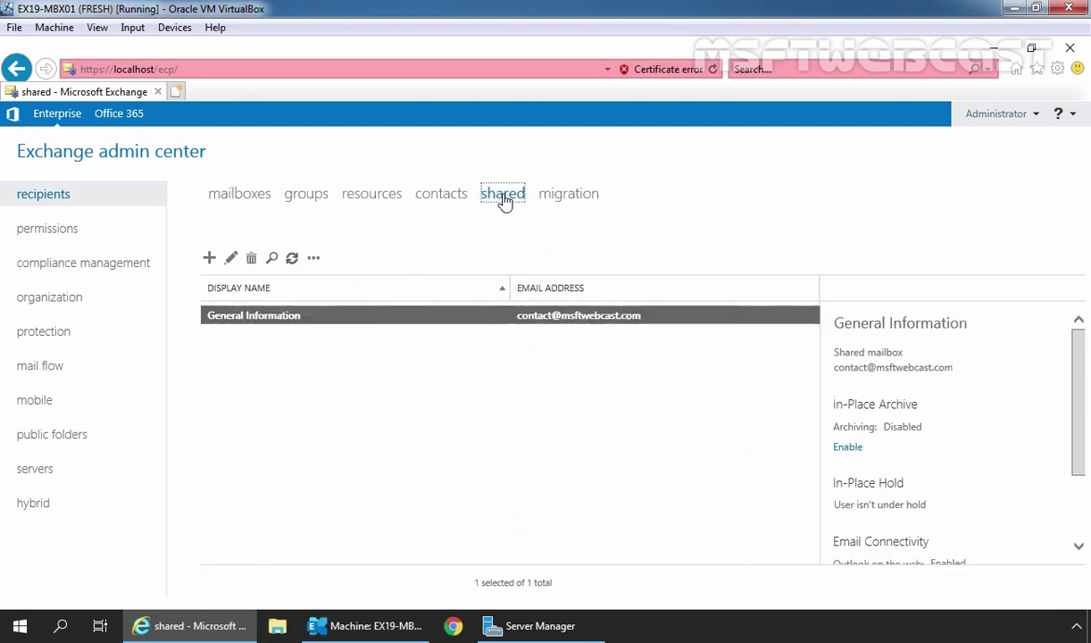
left_click(292, 261)
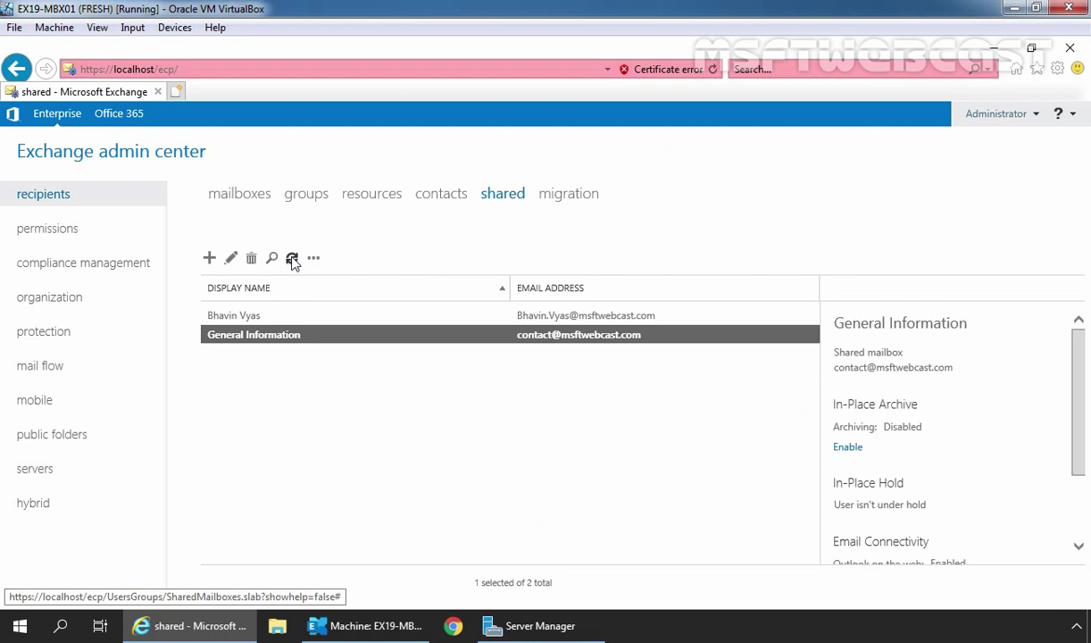
left_click(267, 317)
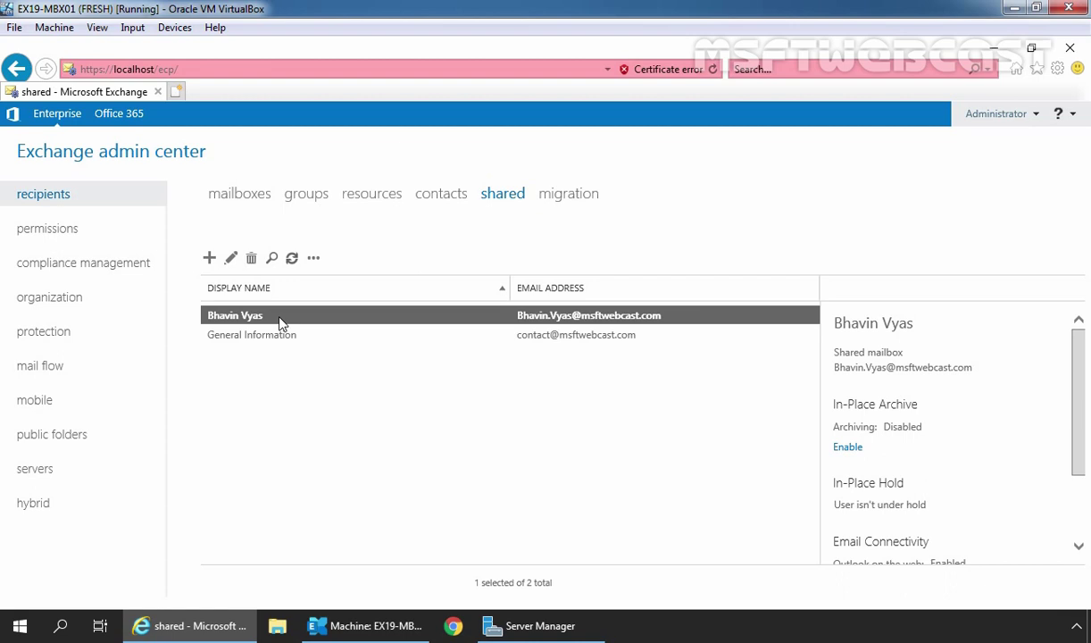
- Add the two delegate users under Full Access in the shared mailbox's mailbox delegation
left_click(231, 258)
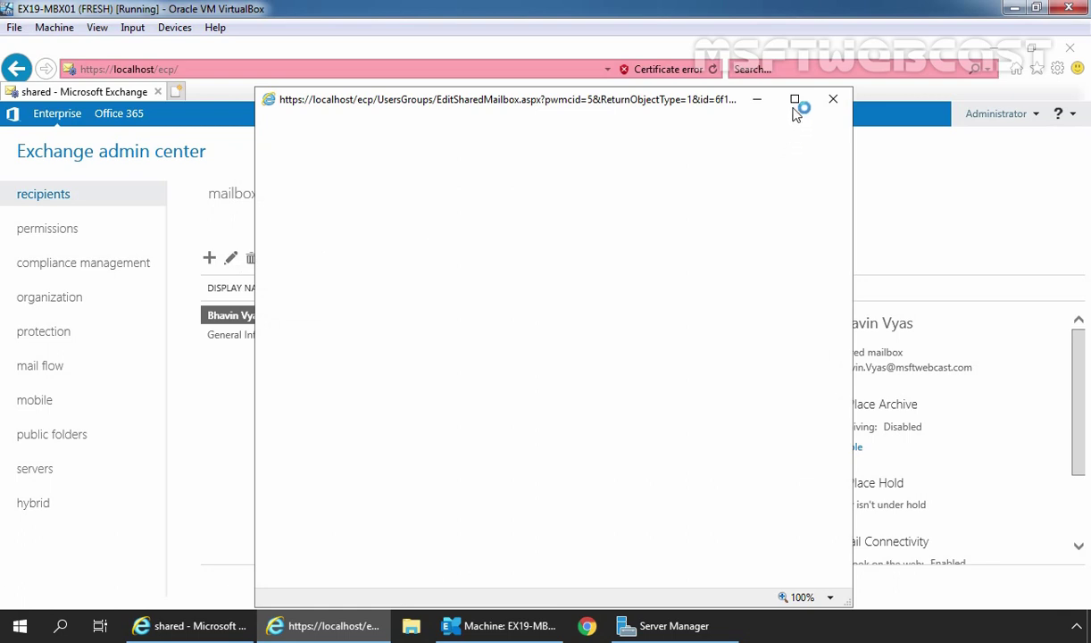
left_click(794, 100)
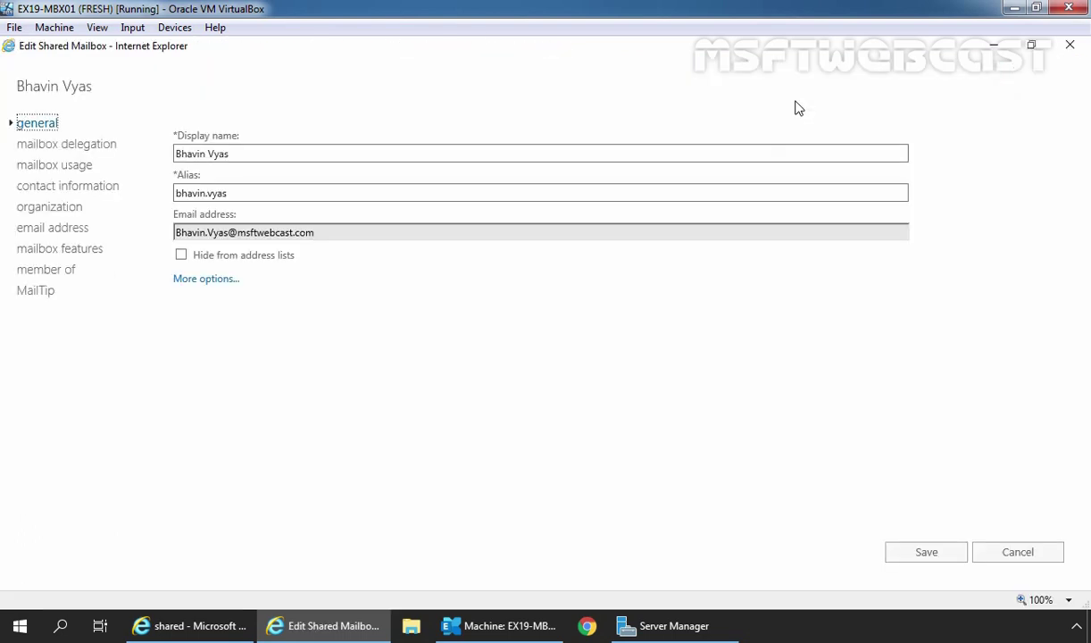
left_click(61, 145)
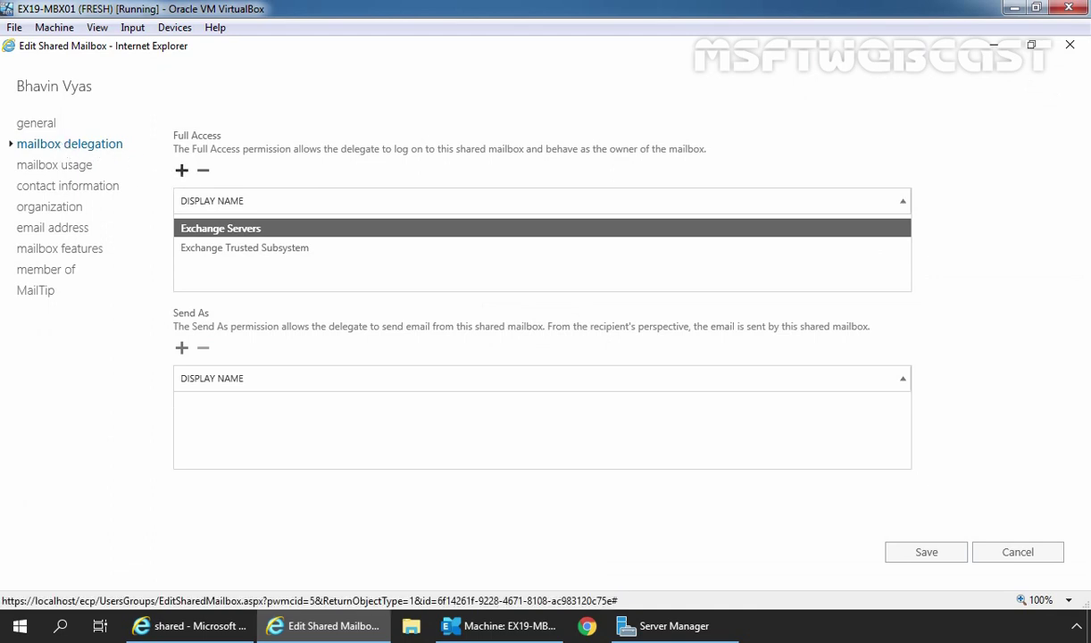
left_click(181, 170)
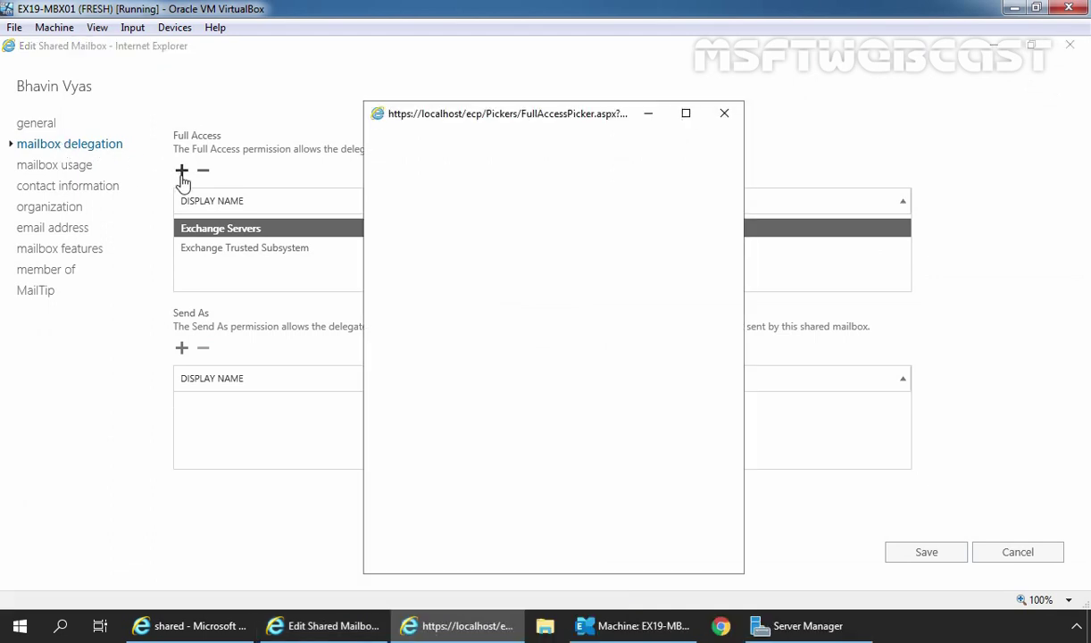
left_click(419, 305)
left_click(419, 502)
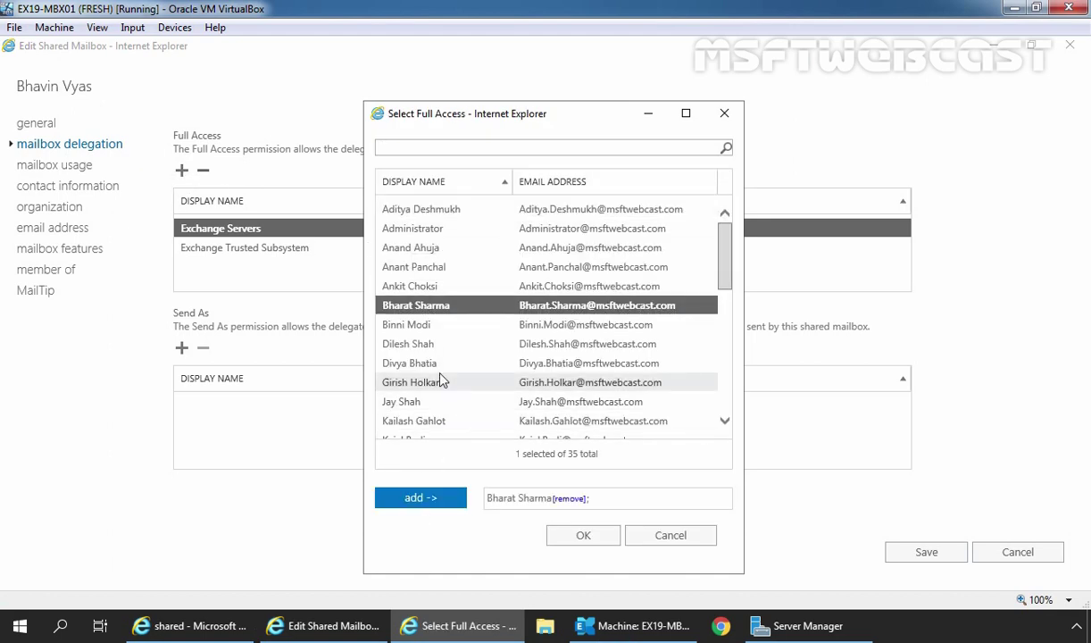
scroll(440, 374, "down", 2)
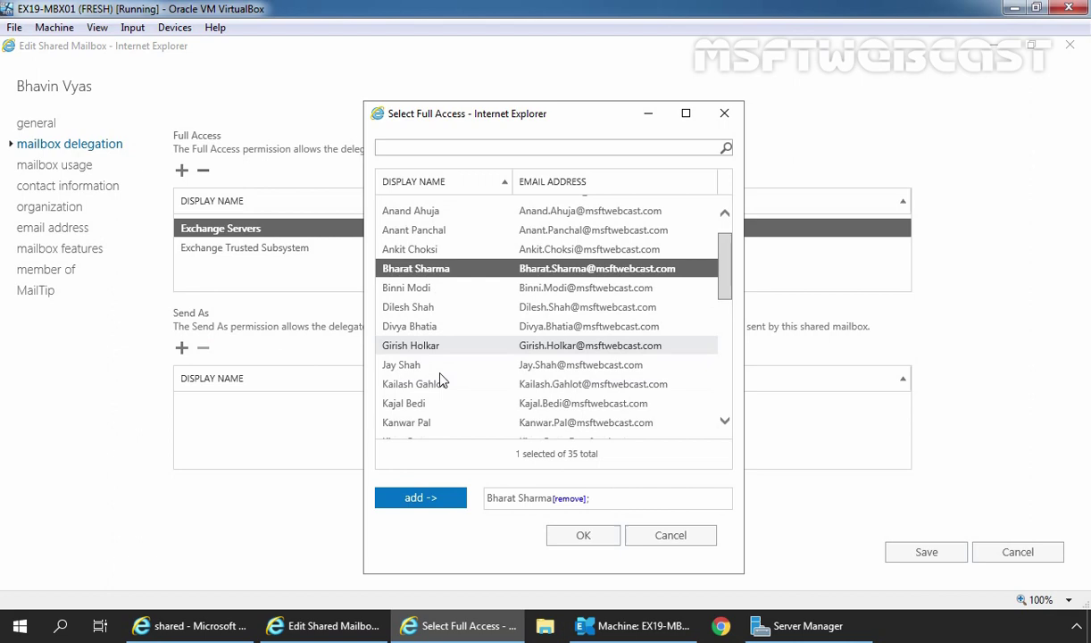
scroll(440, 378, "down", 7)
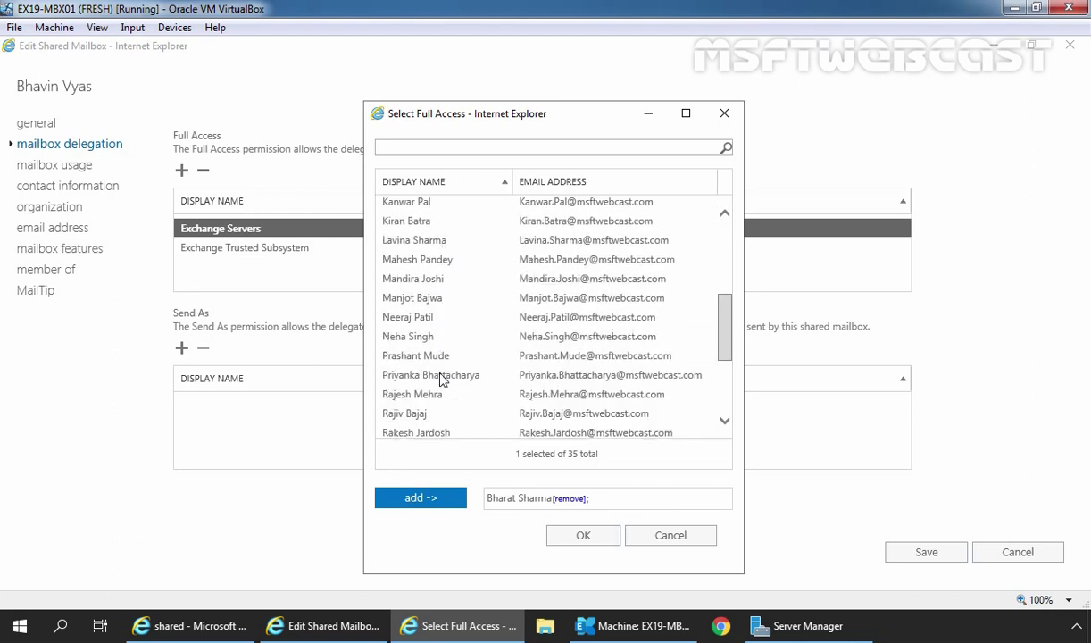
left_click(410, 343)
left_click(433, 500)
left_click(578, 535)
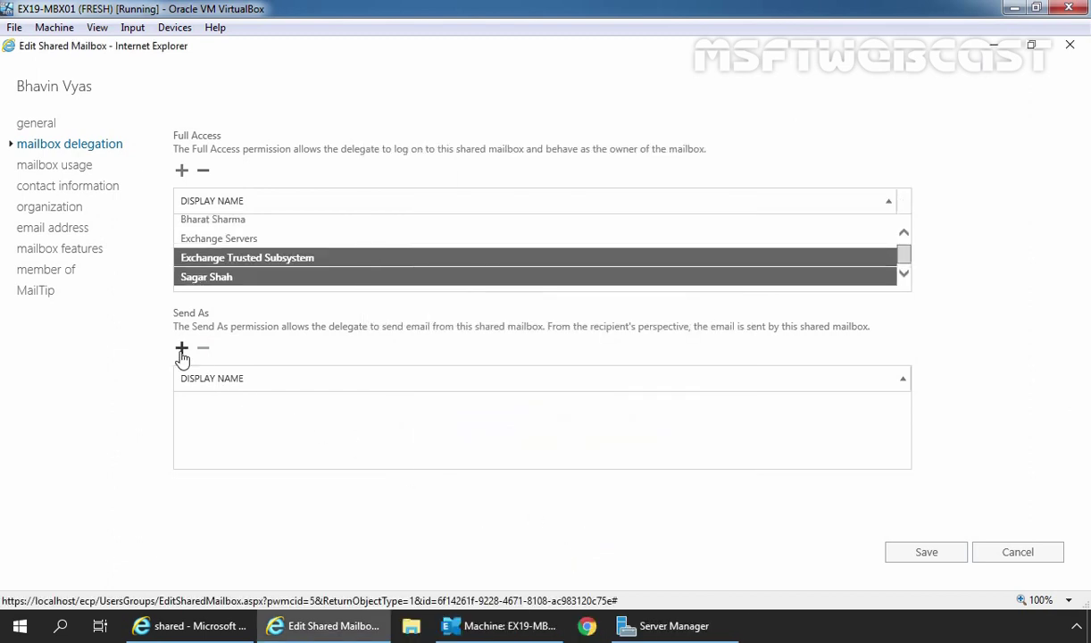
- Add the same two delegate users under Send As and confirm the selection
left_click(181, 350)
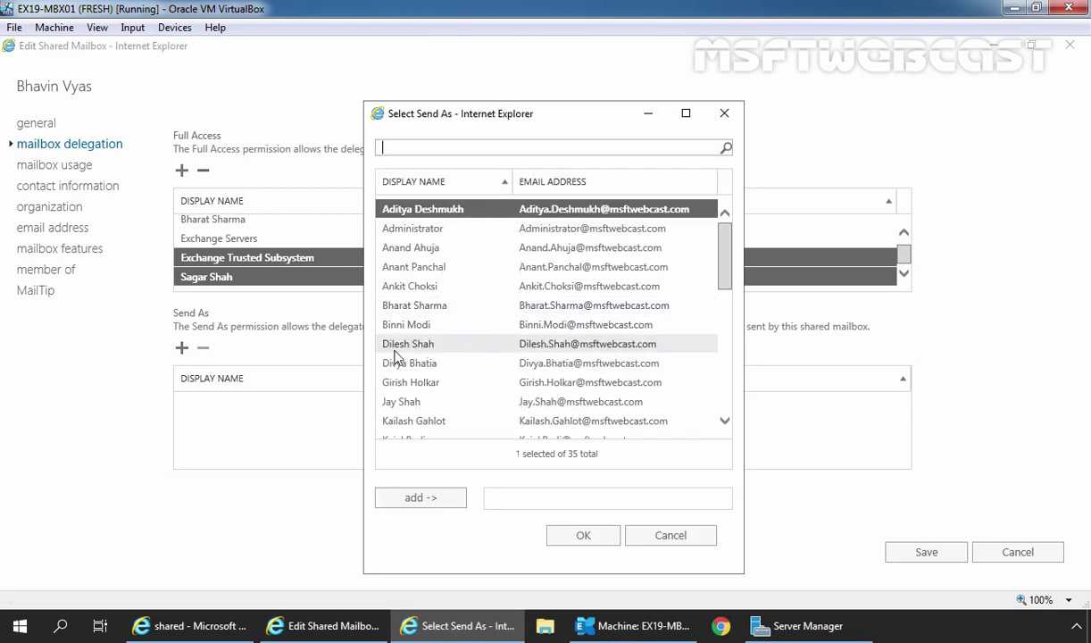
left_click(416, 305)
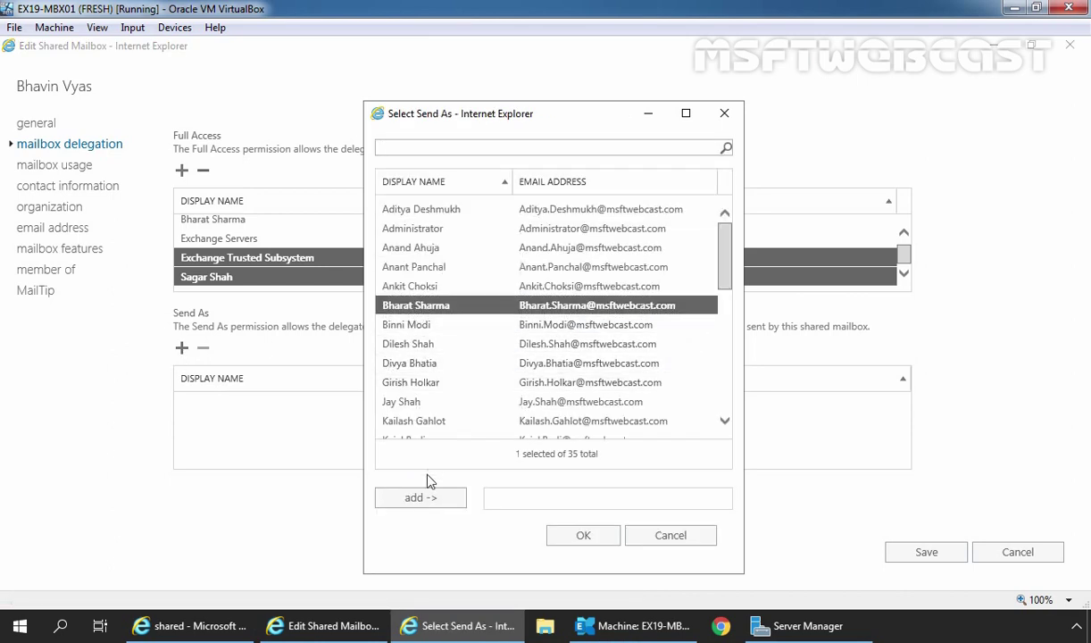
left_click(419, 497)
scroll(446, 374, "down", 6)
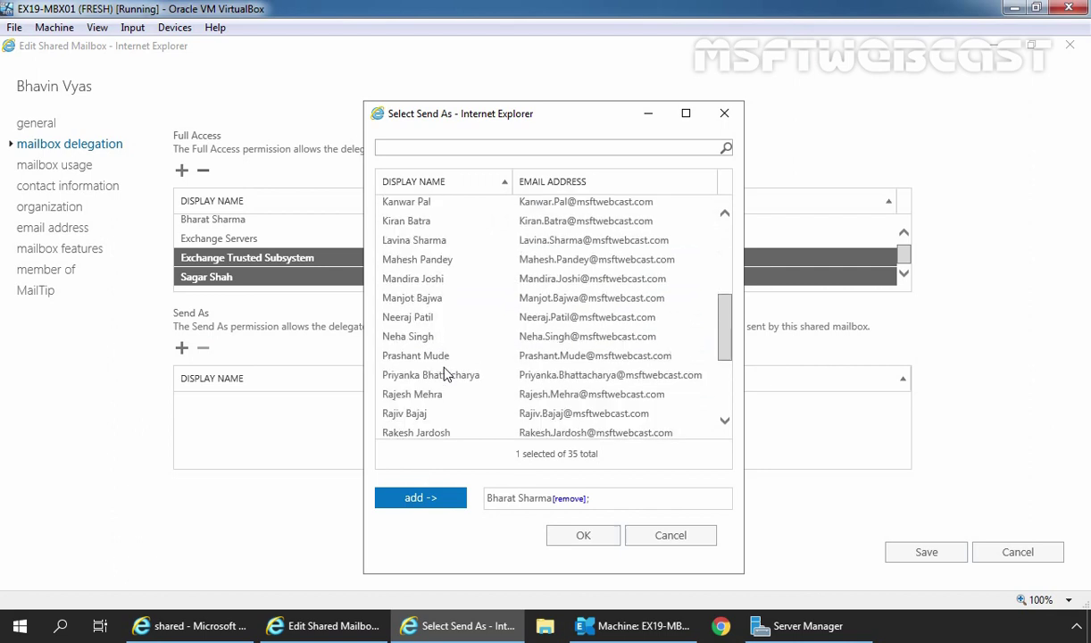
left_click(412, 341)
left_click(421, 498)
left_click(582, 536)
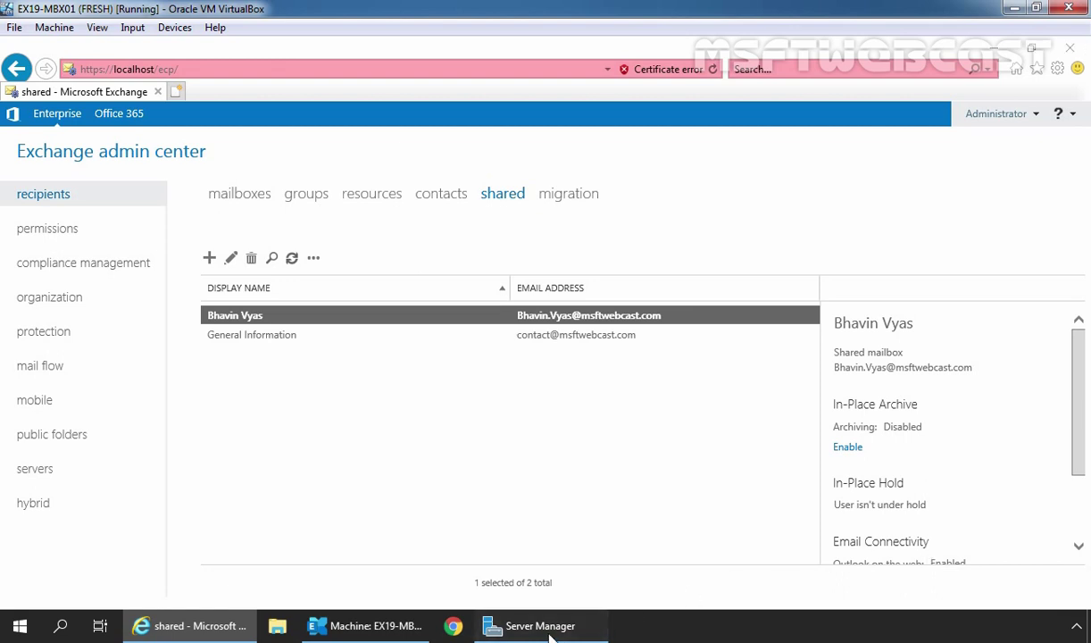
- Launch Active Directory Users and Computers from Server Manager Tools and select the user's account in IT-SUPPORT
left_click(593, 627)
left_click(968, 81)
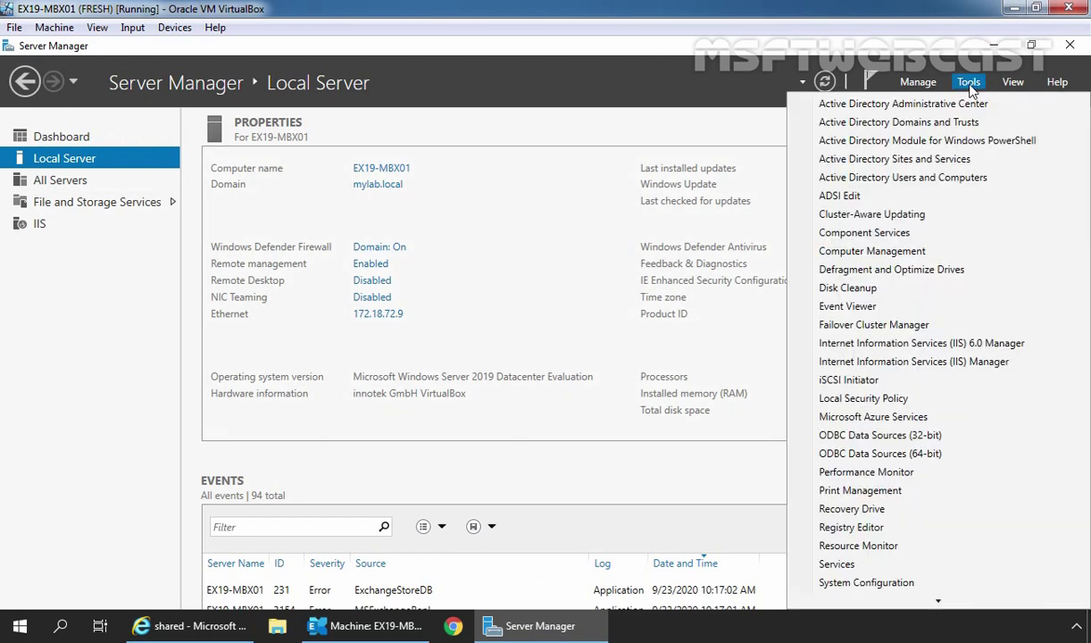
left_click(888, 175)
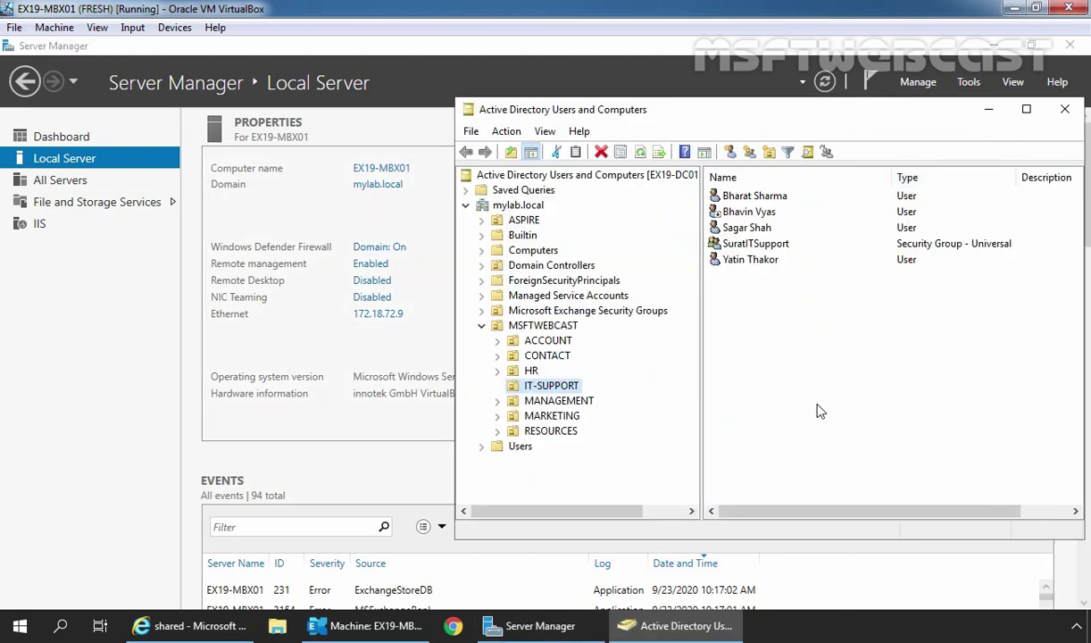
left_click(740, 214)
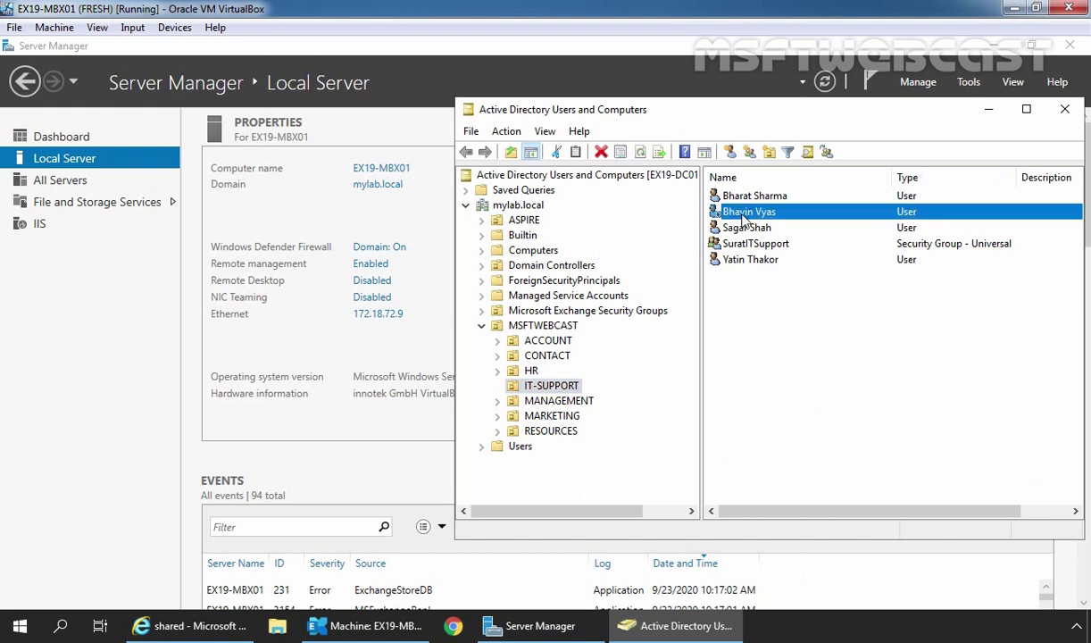